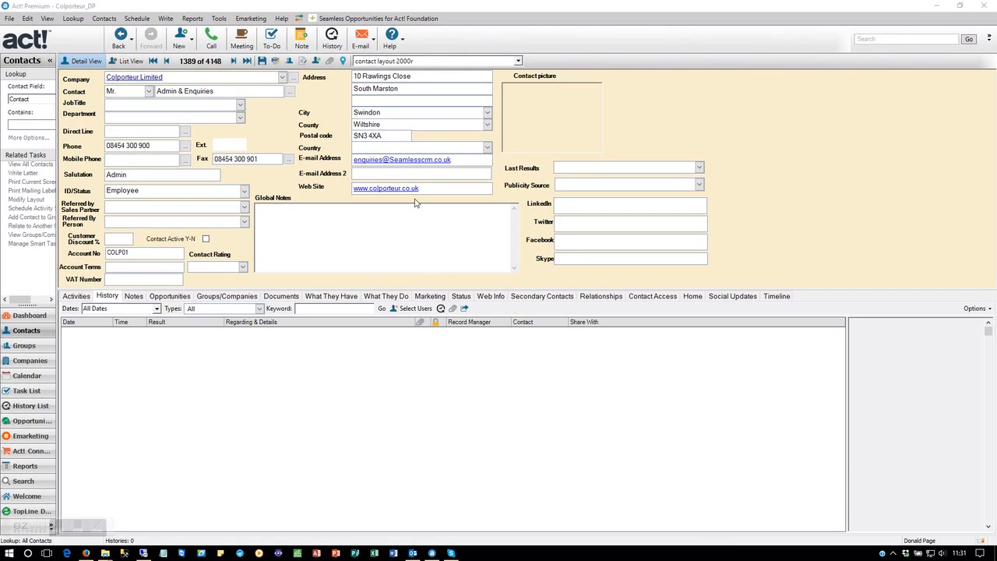
Step: Send an e-mail with the subject "test" to the contact's e-mail address
click(388, 168)
click(387, 162)
text(test)
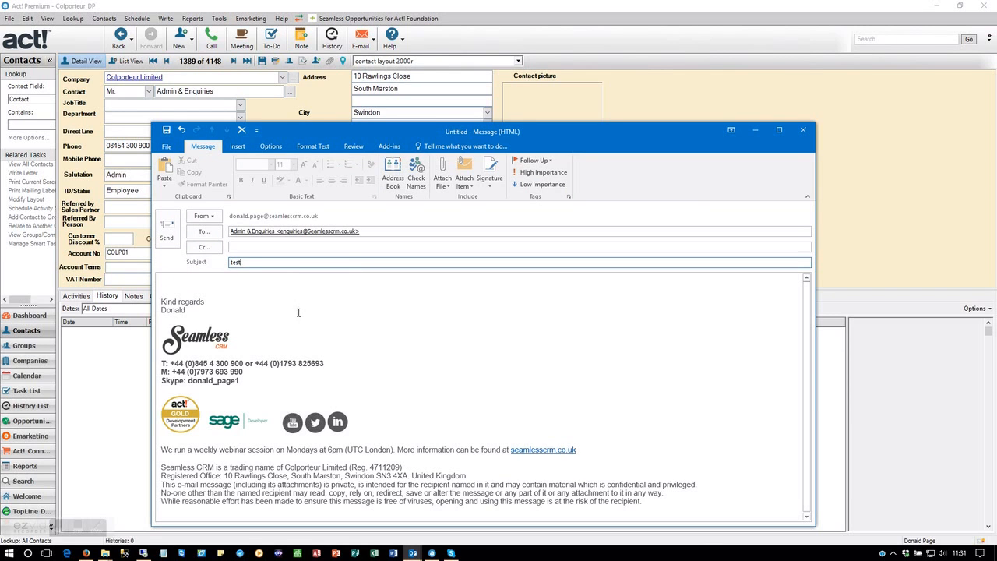
click(167, 230)
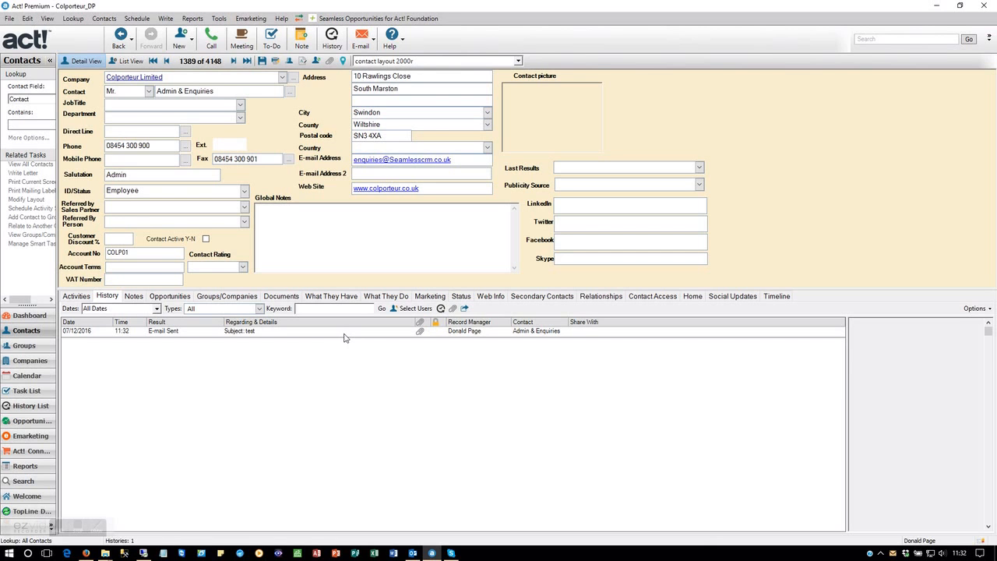
Step: Move the Seamless Email Link window fully into view and narrow the Contact column in its history e-mails list
double_click(345, 331)
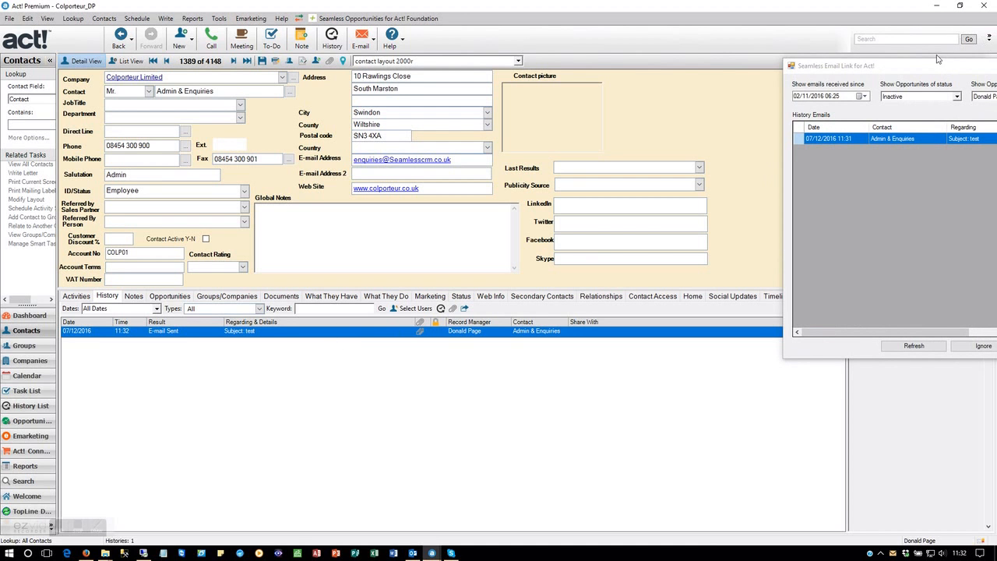
drag(937, 68, 259, 150)
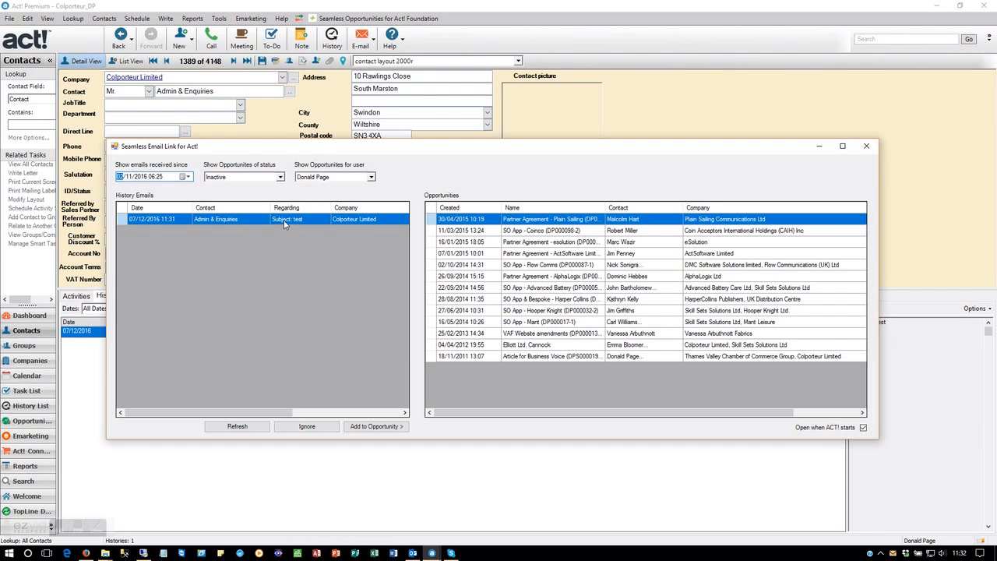
mouse_move(271, 207)
mouse_down()
mouse_move(303, 207)
mouse_move(260, 207)
mouse_up()
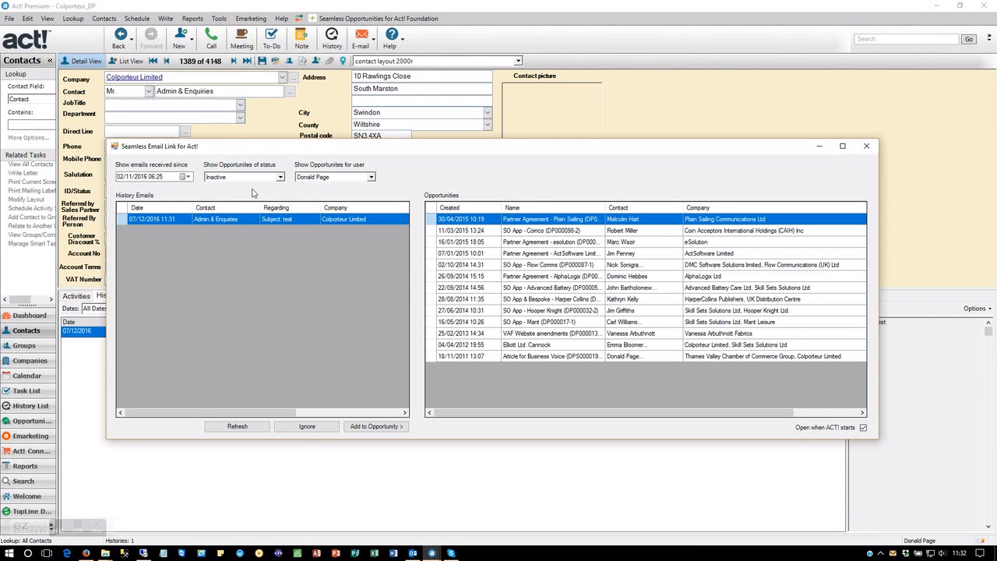
Step: Review the opportunity status options, filter the opportunities by another user, and restore the original user filter
click(279, 177)
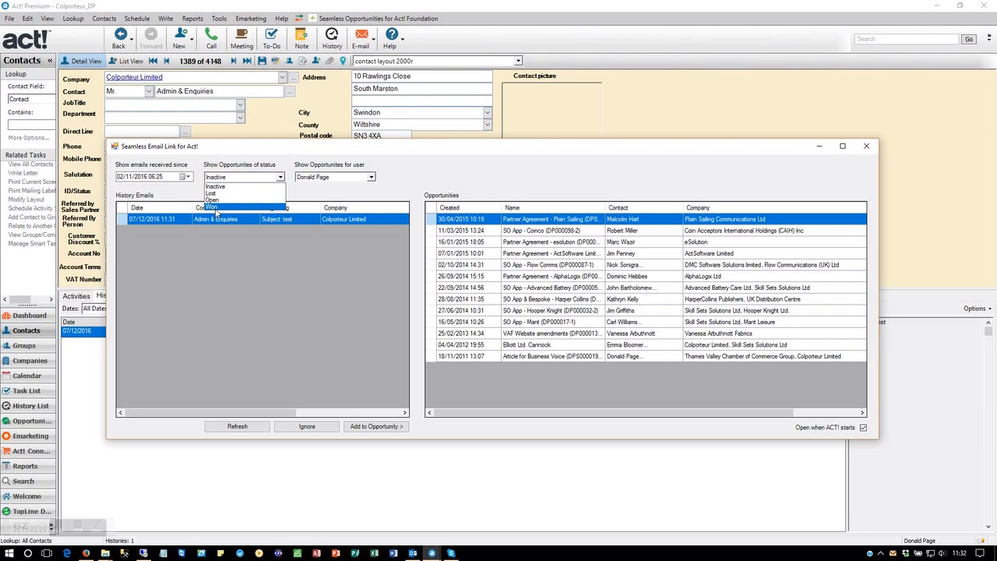
click(248, 289)
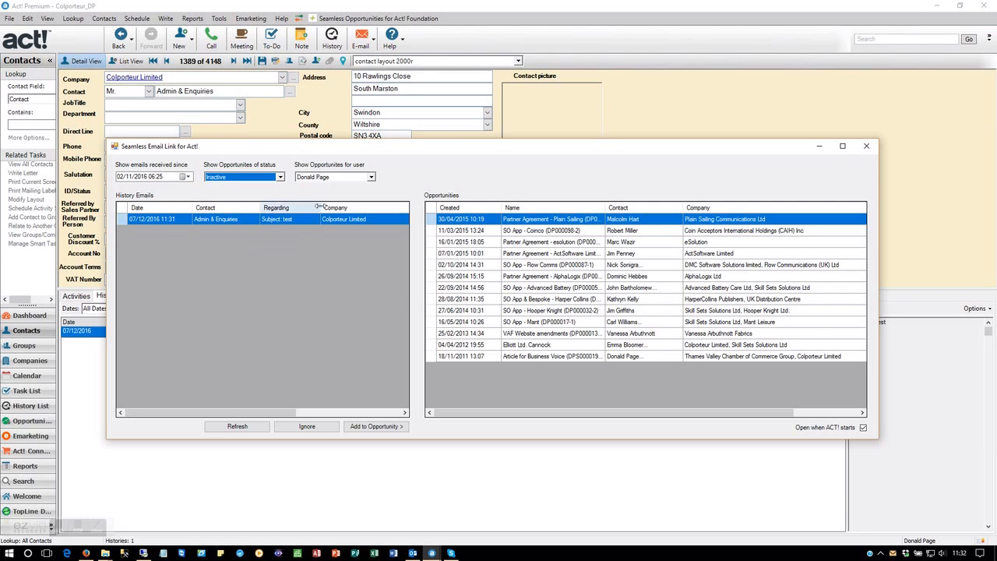
click(370, 177)
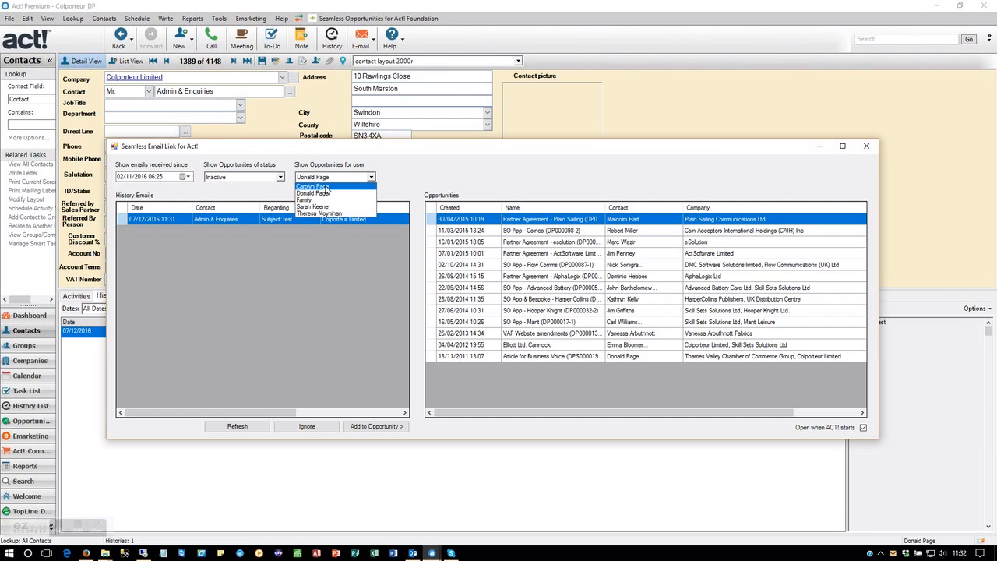
click(327, 187)
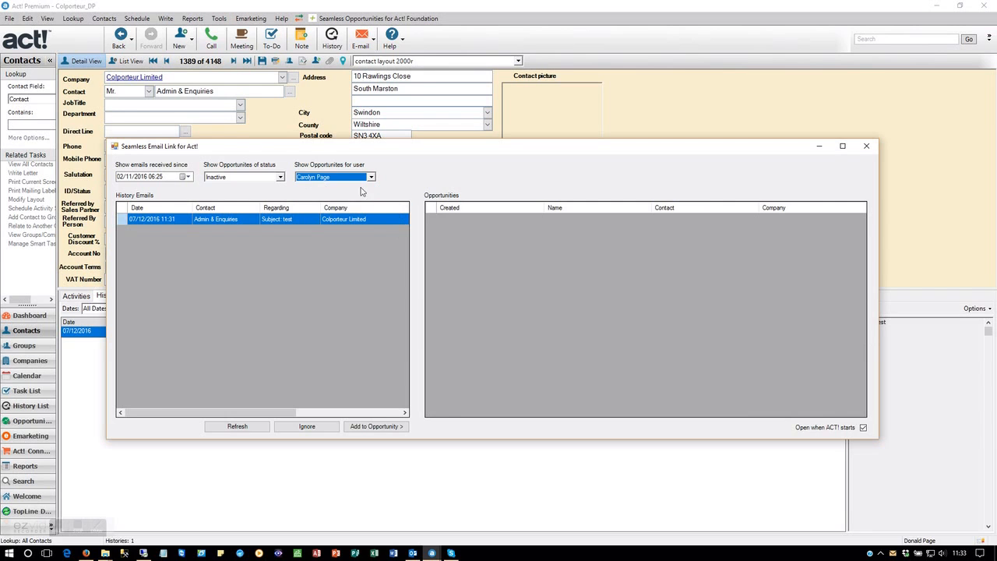
click(371, 176)
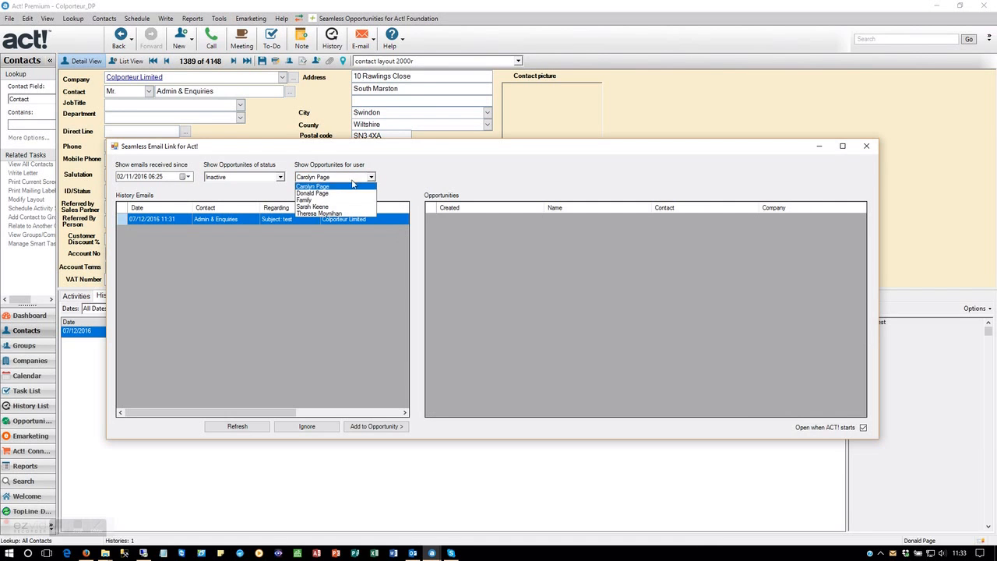
click(326, 194)
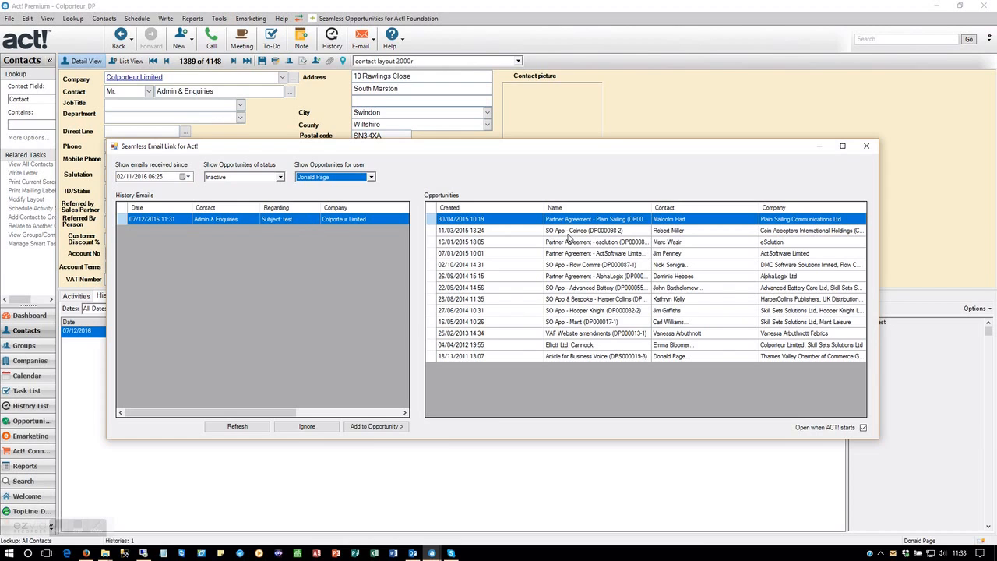
Step: Mark the test e-mail as ignored and move the email link window out of the way
click(311, 428)
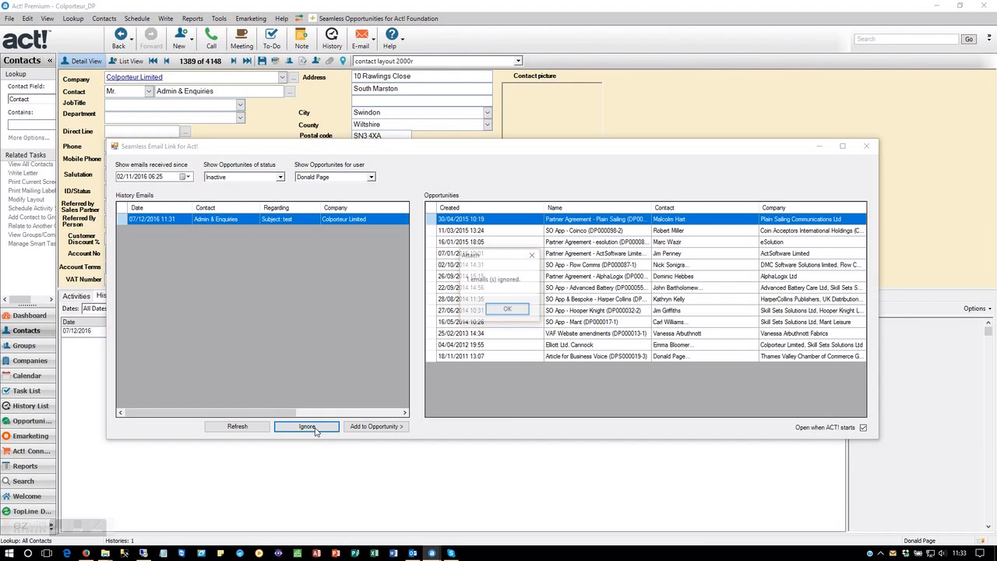
click(508, 311)
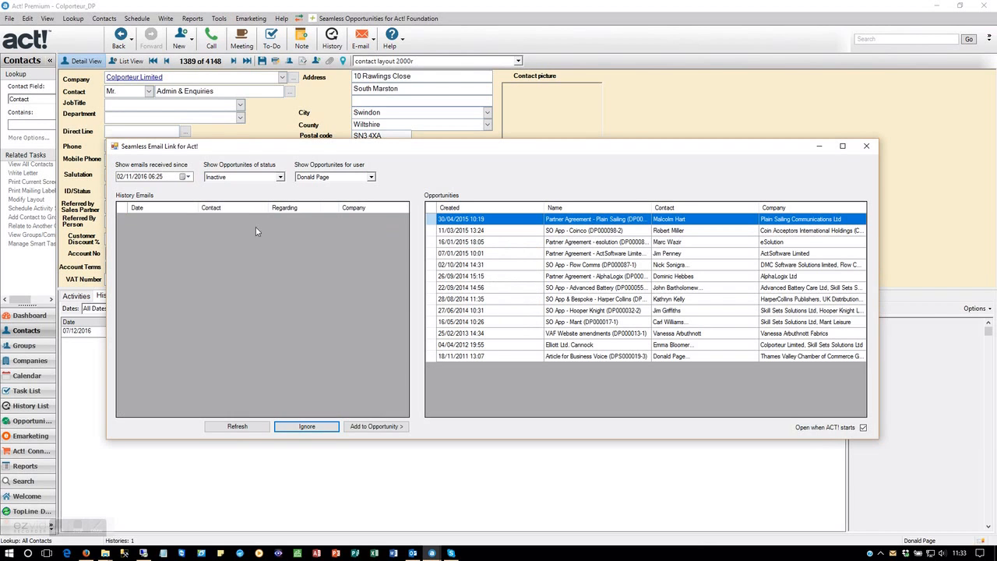
drag(280, 148, 996, 148)
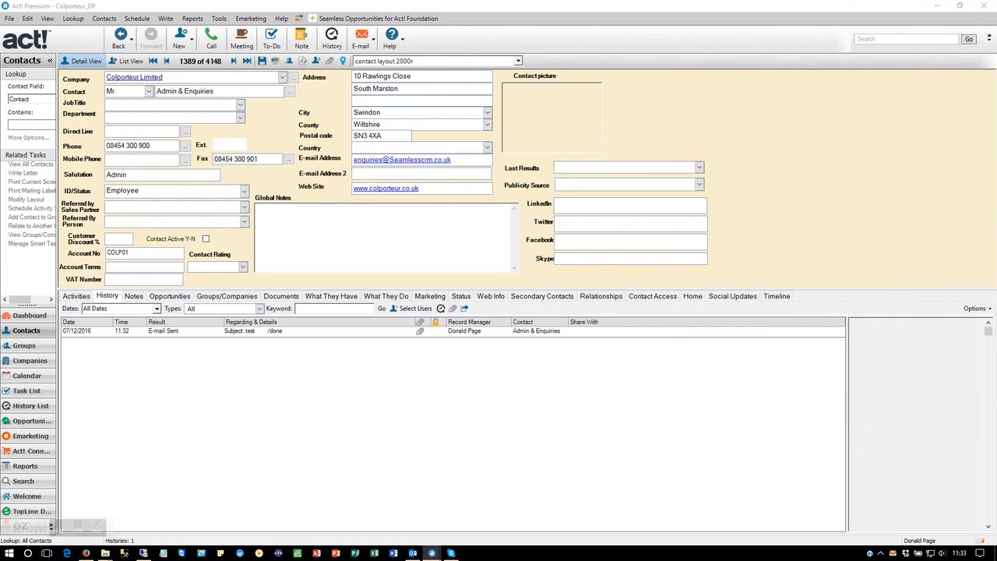
Step: Open the test e-mail's history record and remove "/done" from its Regarding text
click(329, 333)
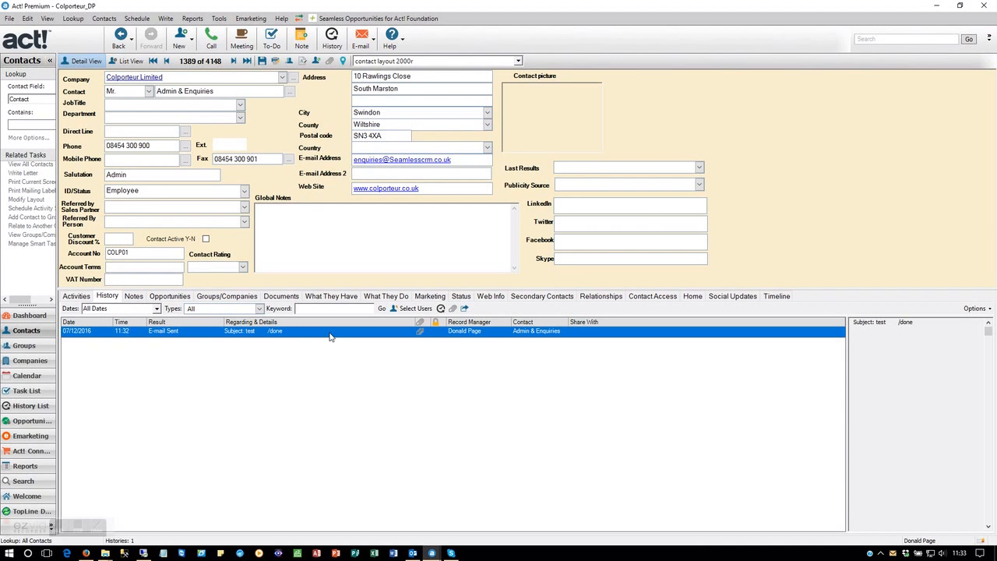
double_click(329, 334)
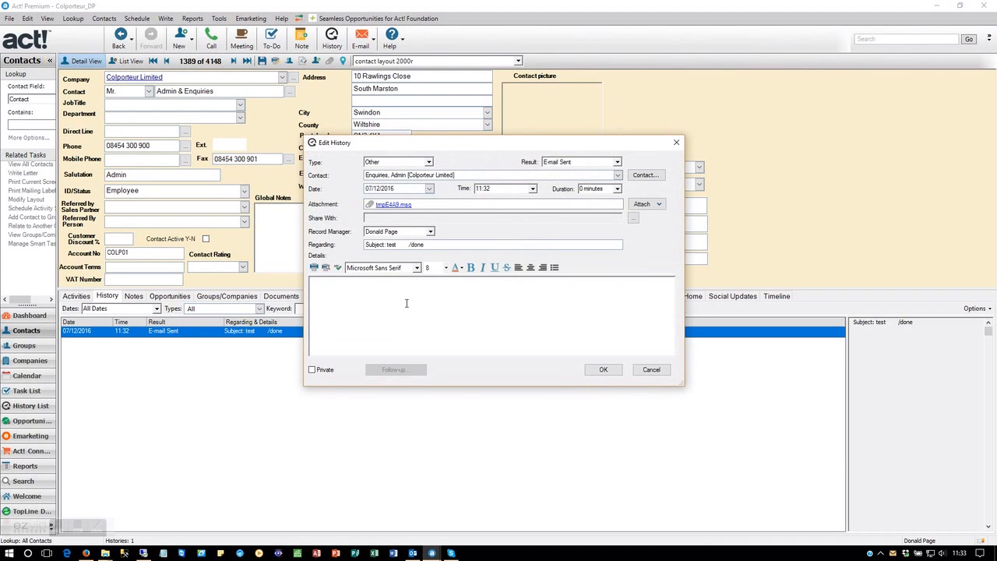
drag(426, 246, 397, 246)
key(BackSpace)
Step: View the opportunities the history record can be shared with, leave without adding any, and save the record
click(633, 219)
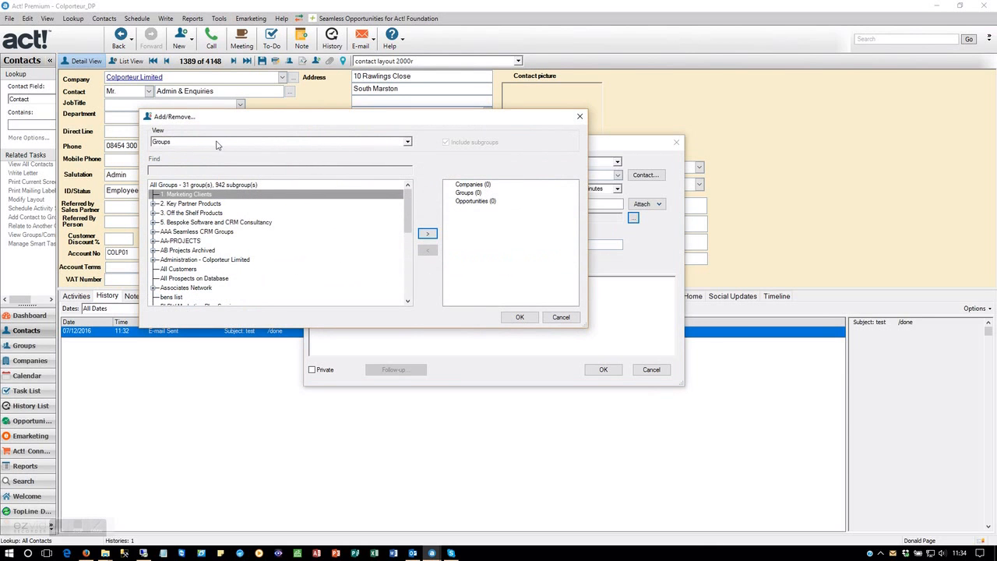
click(212, 145)
click(211, 144)
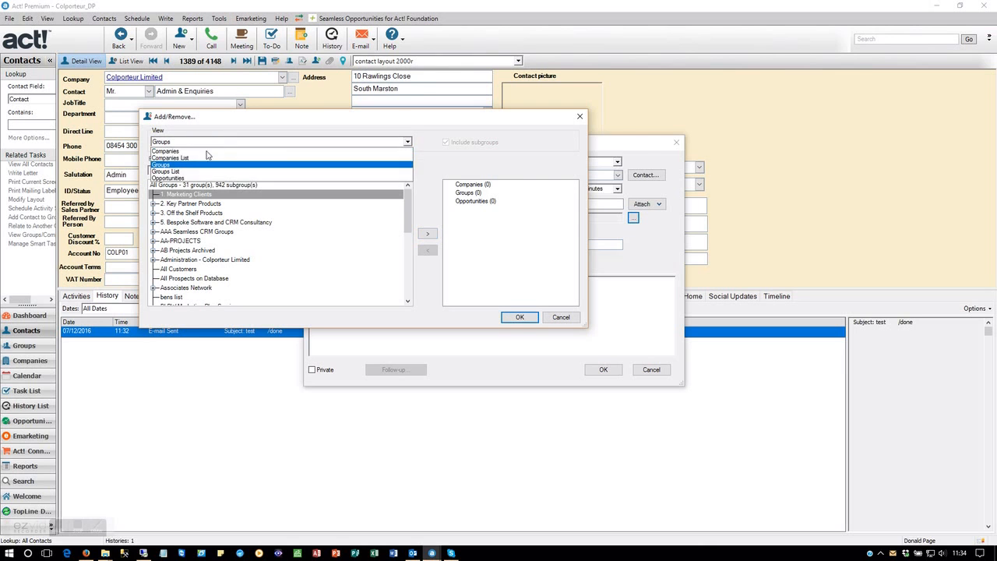
click(188, 179)
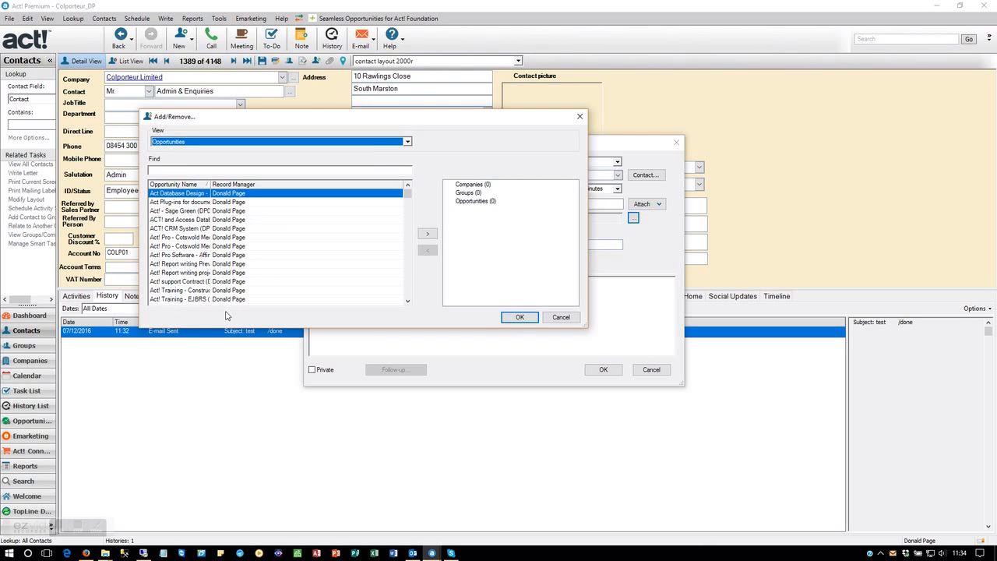
click(562, 316)
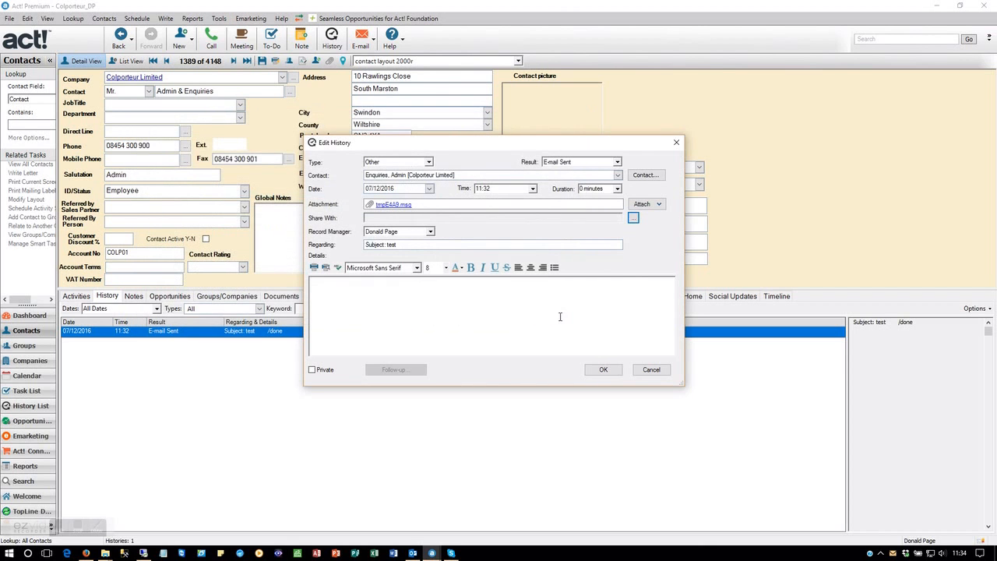
click(605, 372)
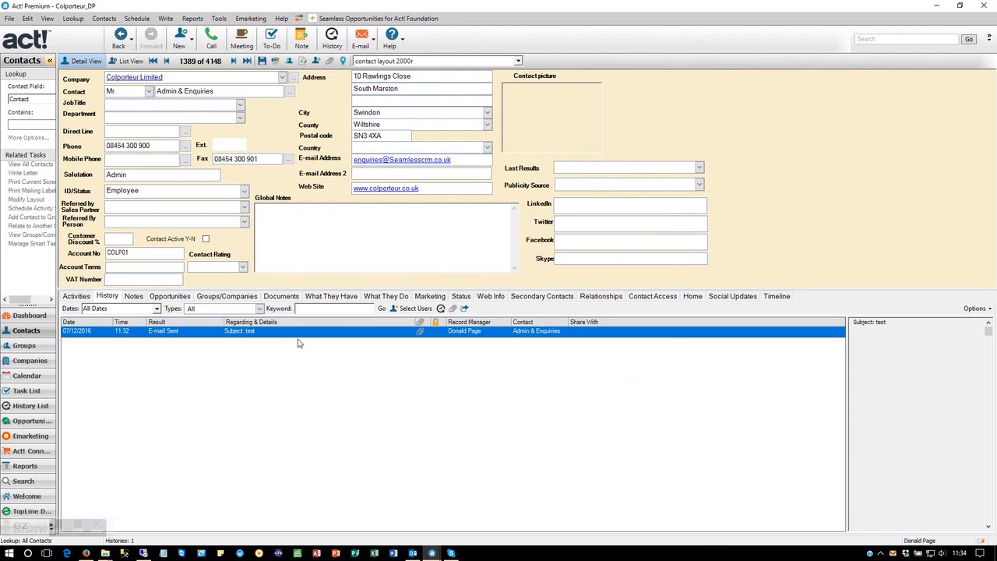
Step: Refresh the Seamless Email Link list, add the test e-mail to the Partner Agreement - Plain Sailing opportunity, and close the link window
drag(996, 108, 242, 131)
click(239, 417)
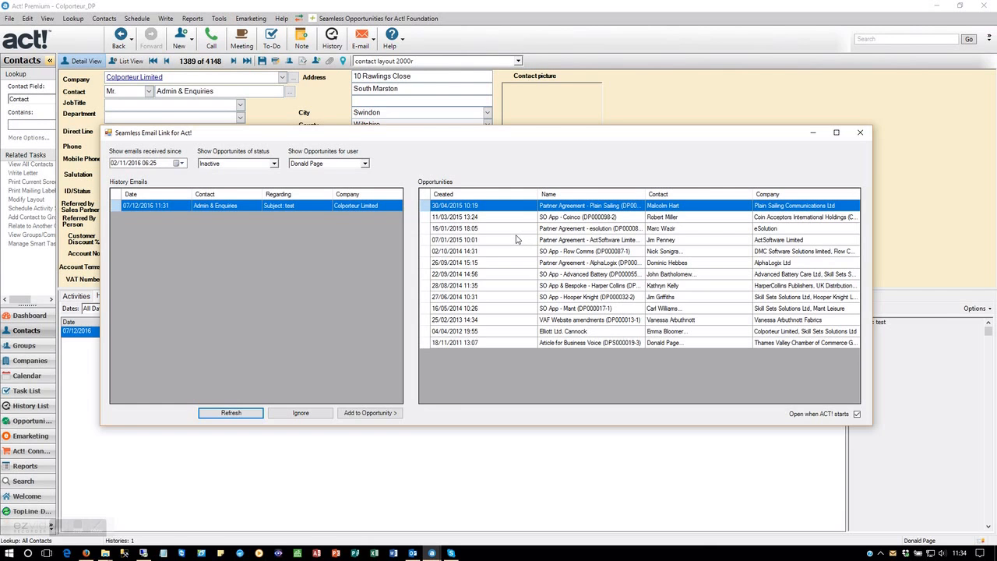
click(384, 414)
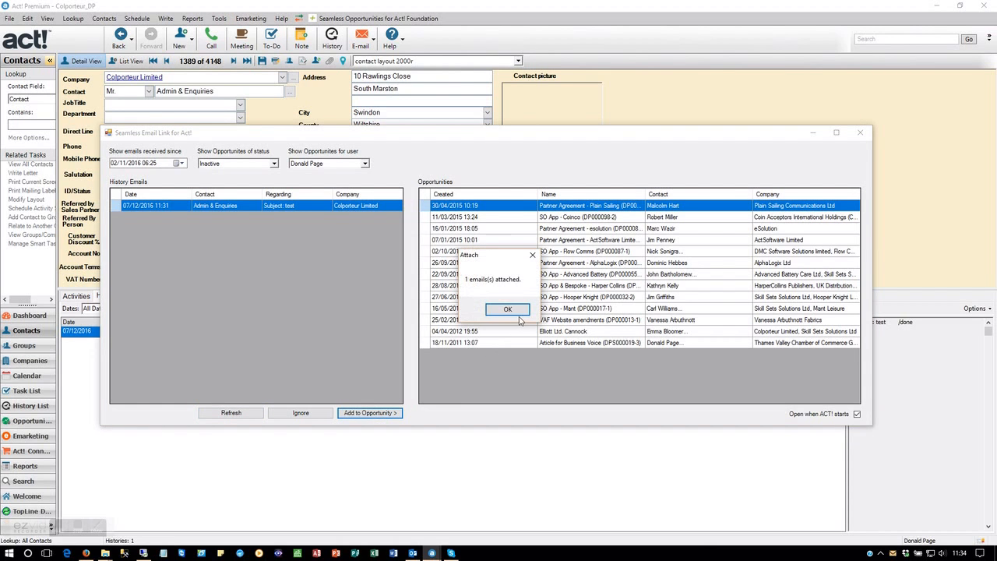
click(508, 310)
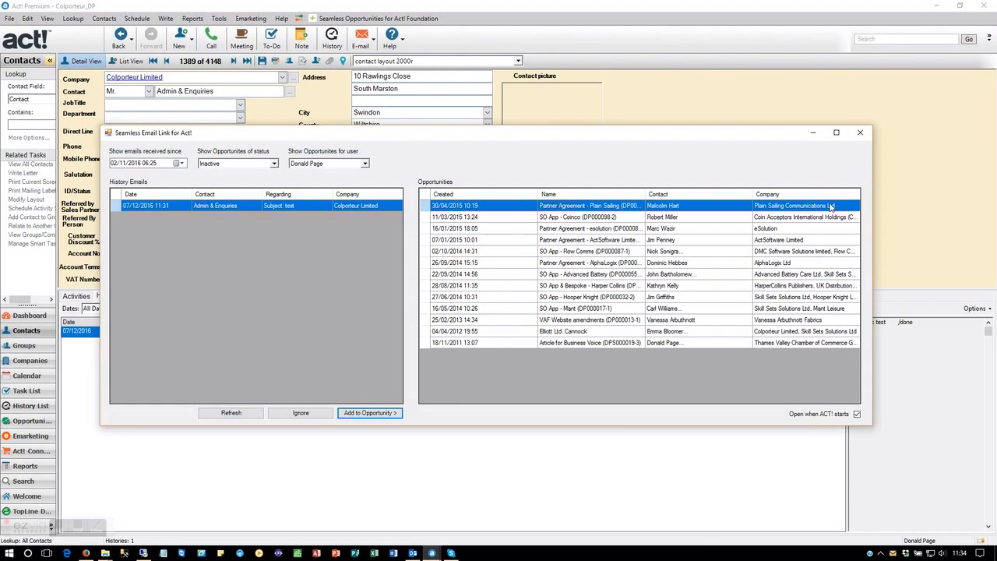
click(861, 133)
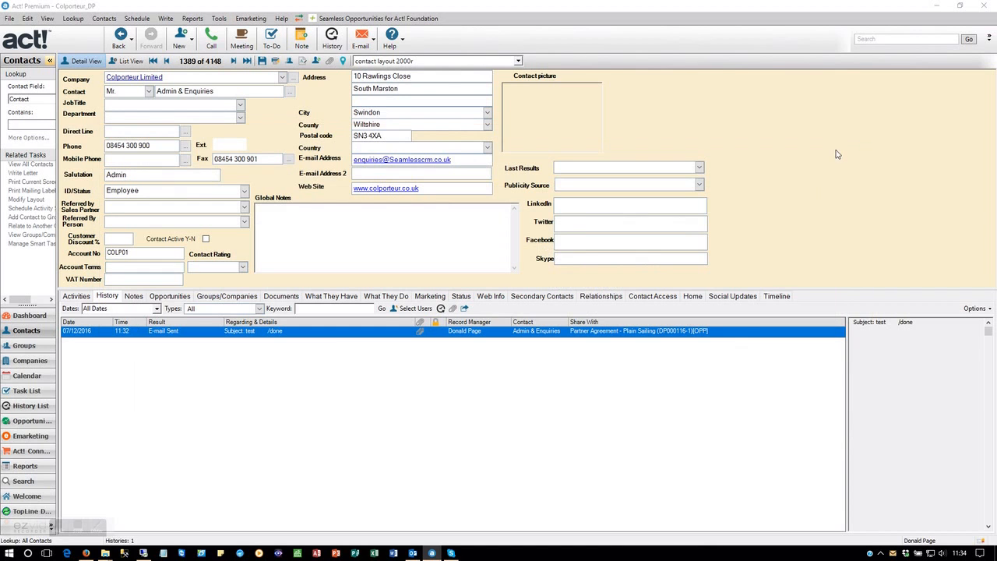
Step: Open the test e-mail's history record, examine its Share With and Regarding entries, and close the record
click(346, 336)
double_click(346, 336)
drag(499, 217, 359, 218)
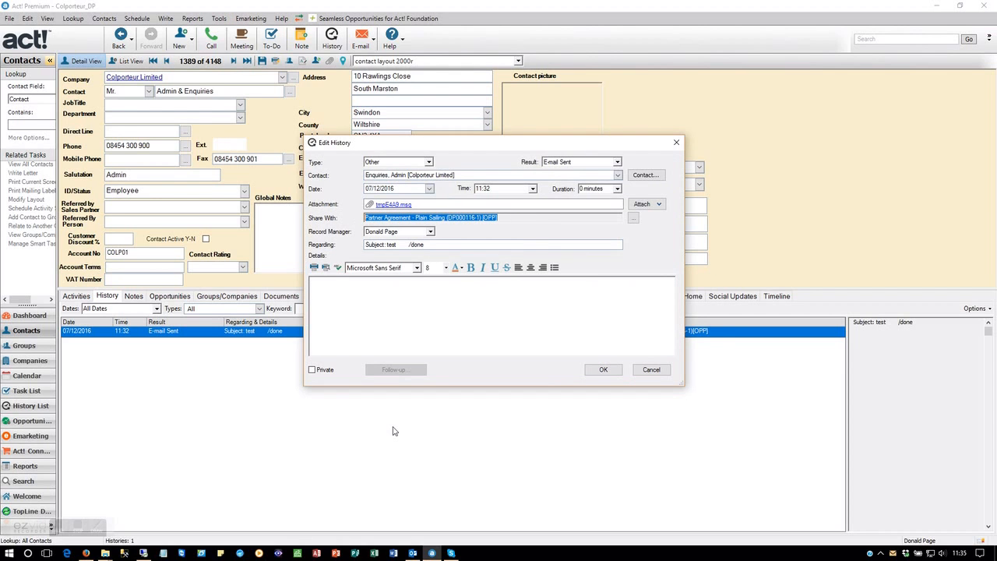
drag(433, 244, 399, 245)
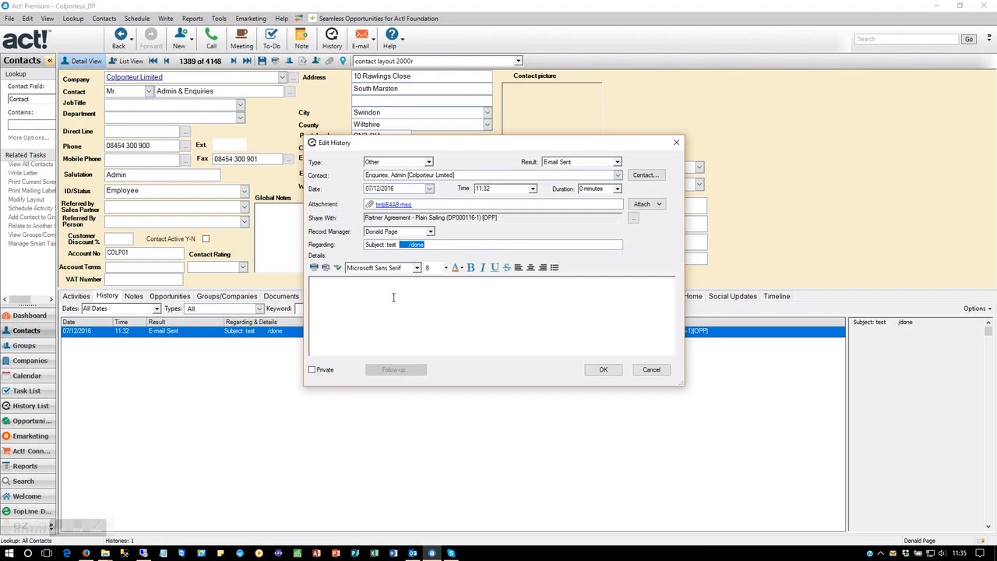
drag(444, 218, 364, 219)
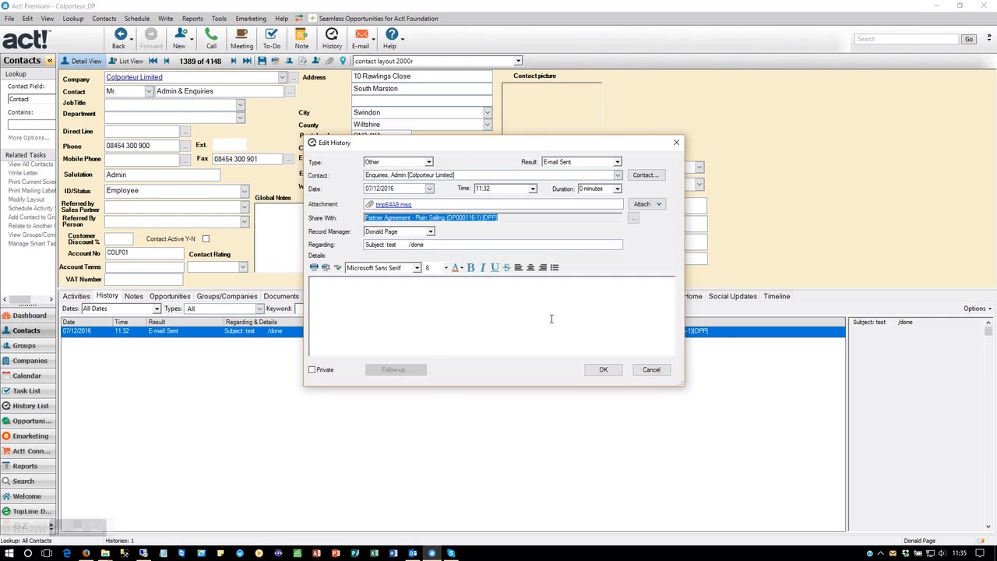
click(507, 217)
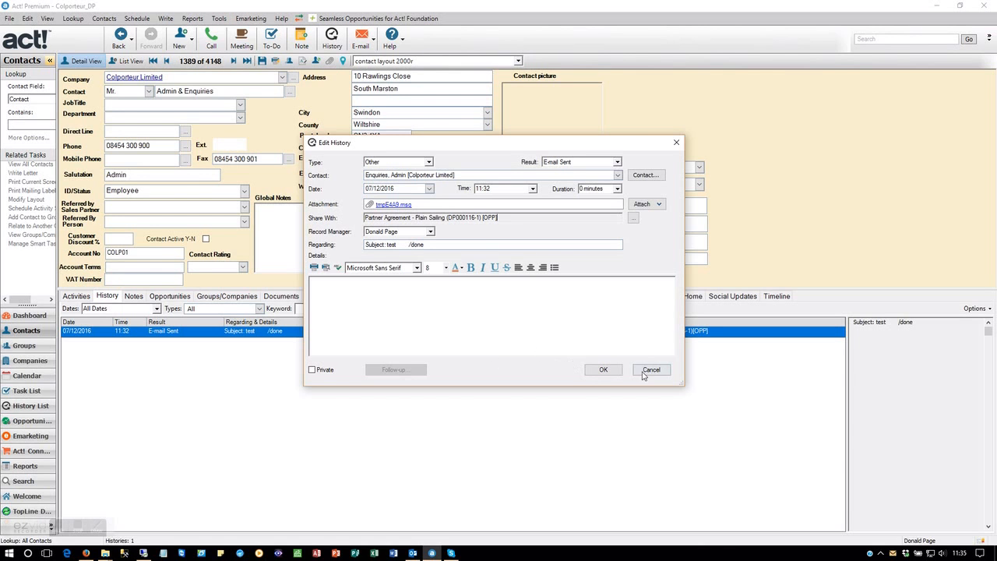
click(604, 371)
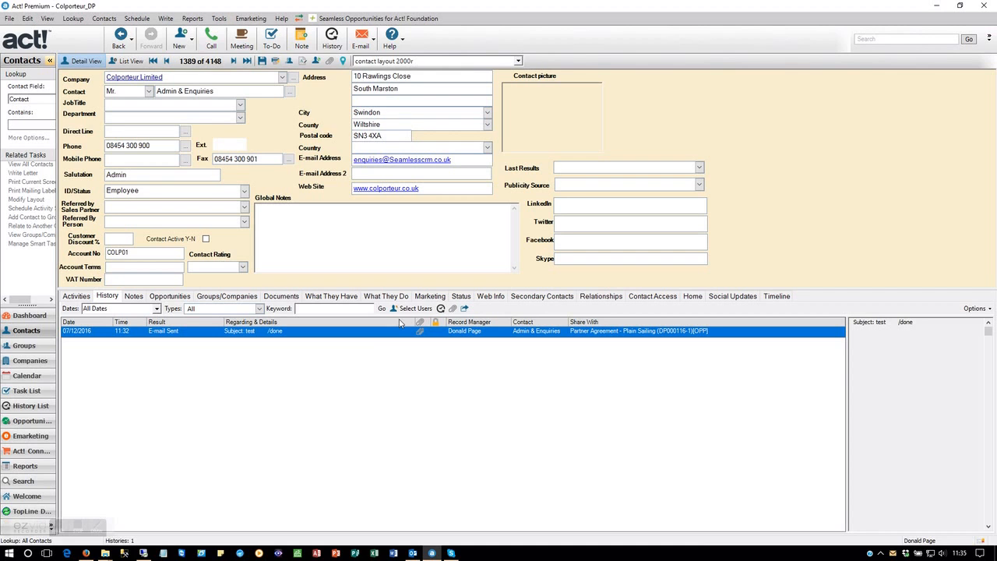
Step: Reopen the Seamless Email Link for Act! window to check the remaining history e-mails, and close it
click(219, 19)
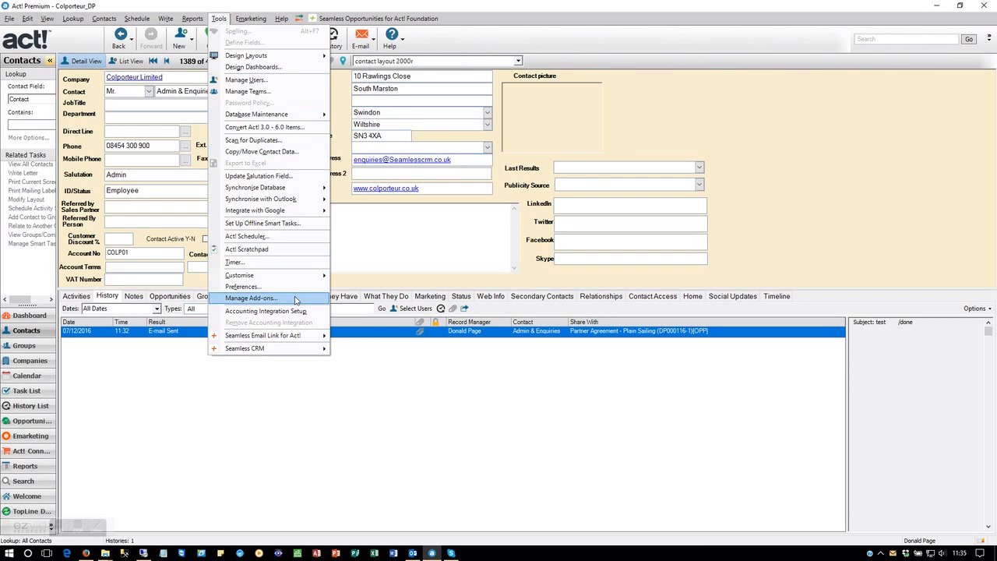
mouse_move(306, 343)
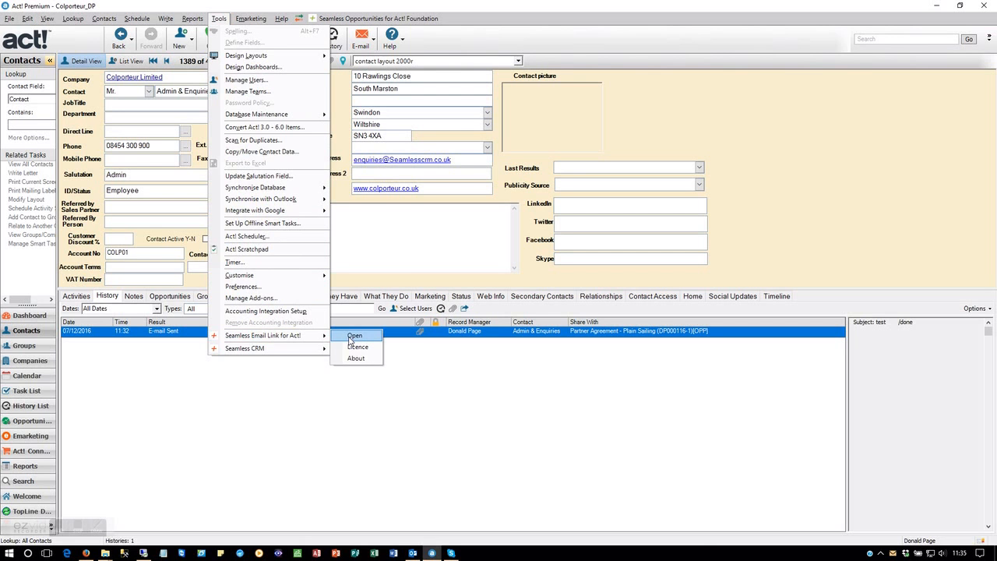
click(352, 337)
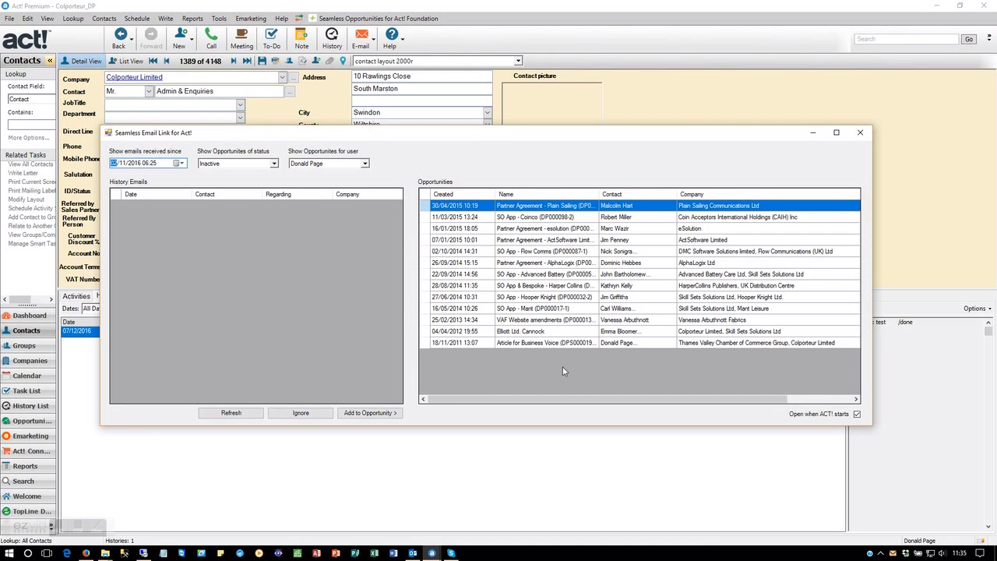
click(864, 134)
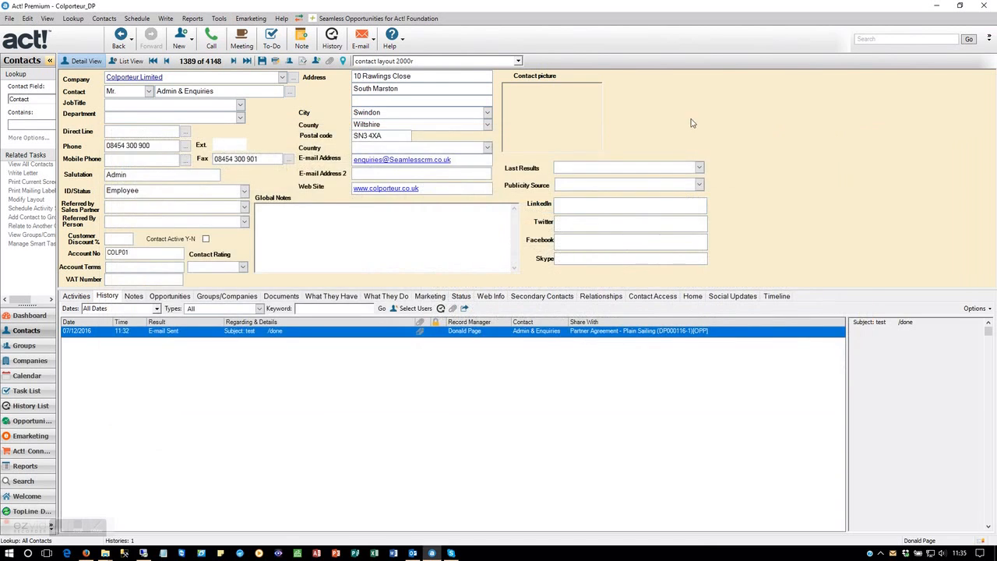
click(377, 19)
click(428, 464)
Step: View the licence details of Seamless Email Link for Act!, including the number of users, and close them without changes
click(219, 18)
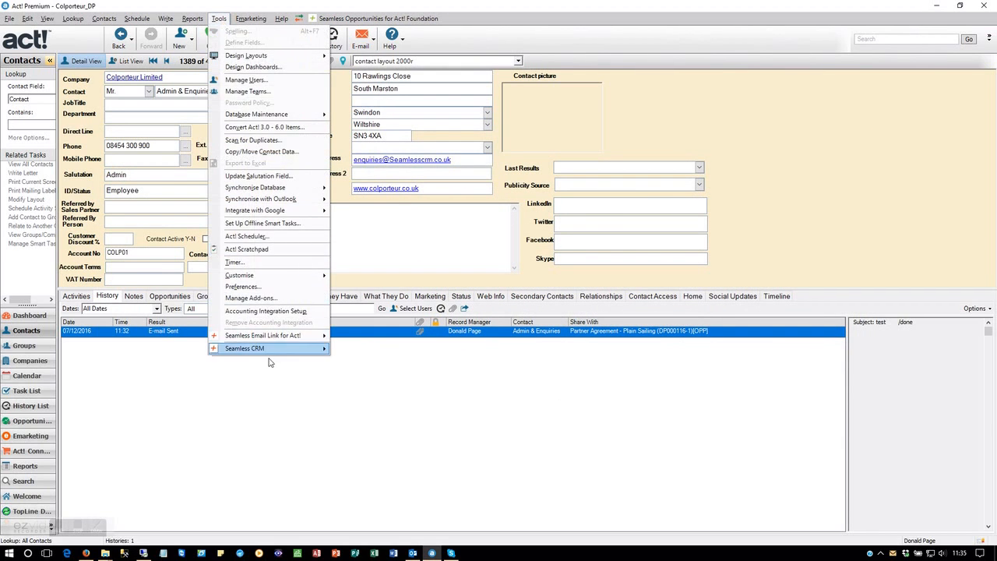
mouse_move(274, 336)
click(372, 352)
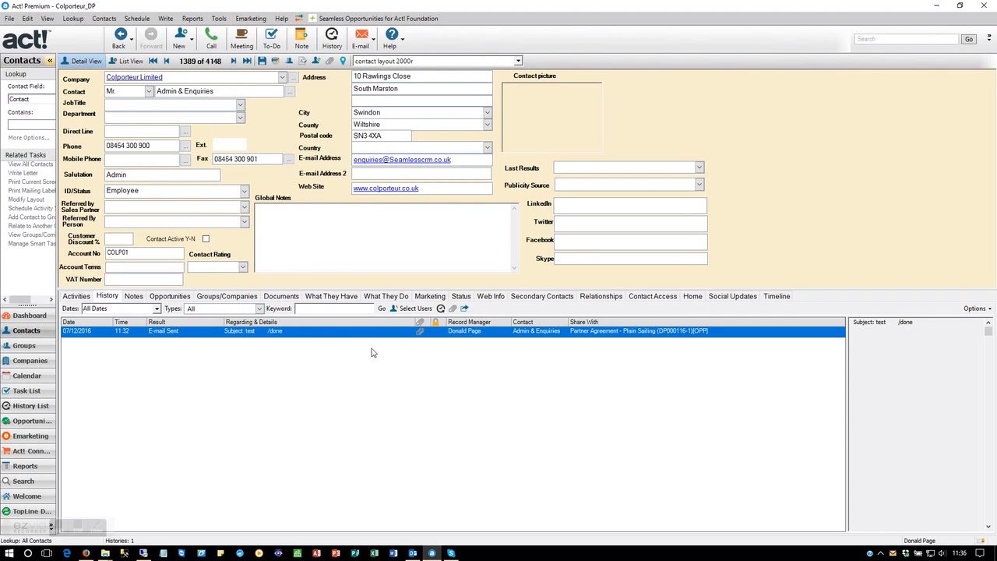
drag(404, 270, 373, 266)
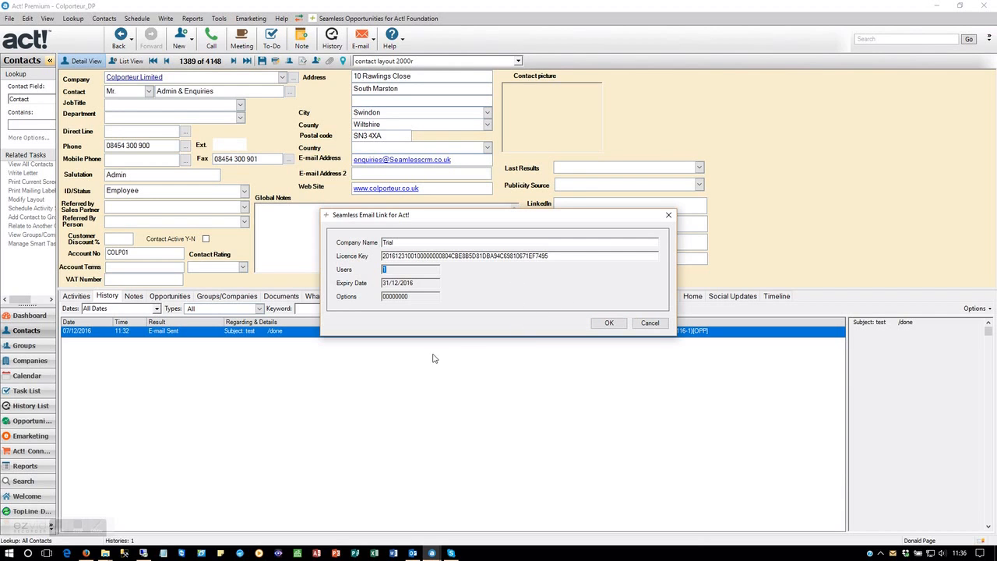
click(650, 326)
click(650, 324)
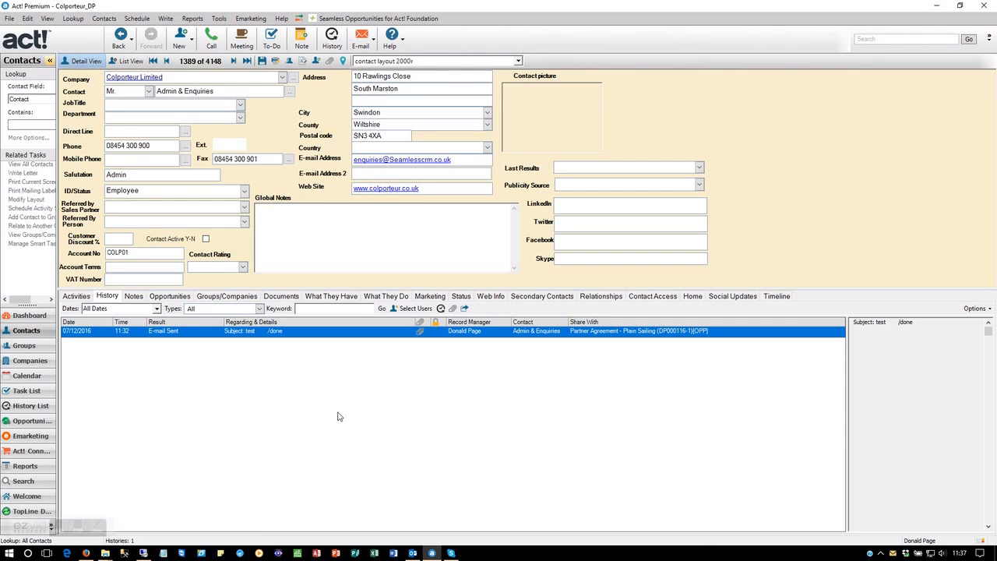
mouse_move(89, 530)
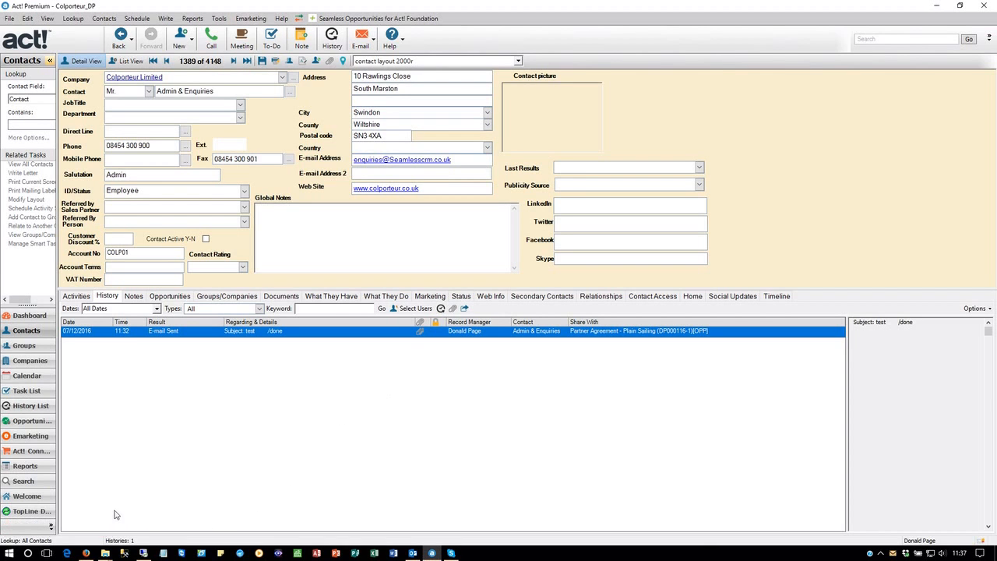